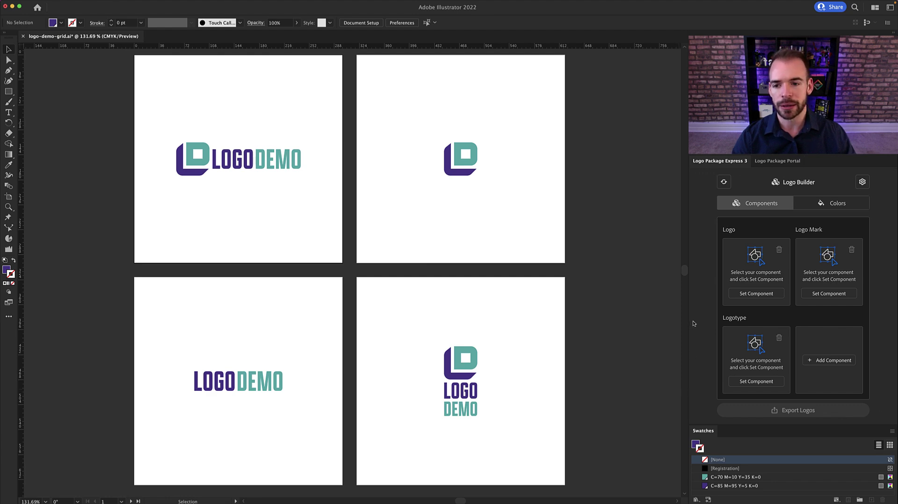
Assign the horizontal logo on the first artboard as the Logo component.
left_click_drag(163, 128, 322, 206)
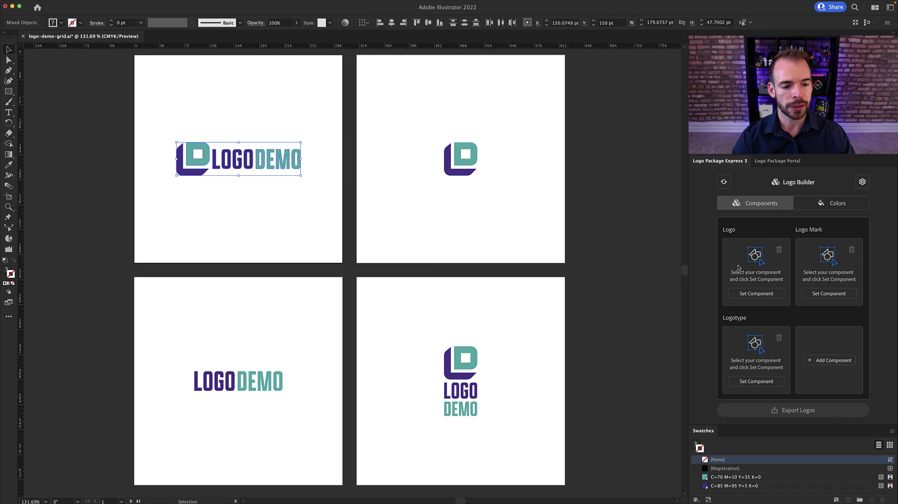
left_click(754, 294)
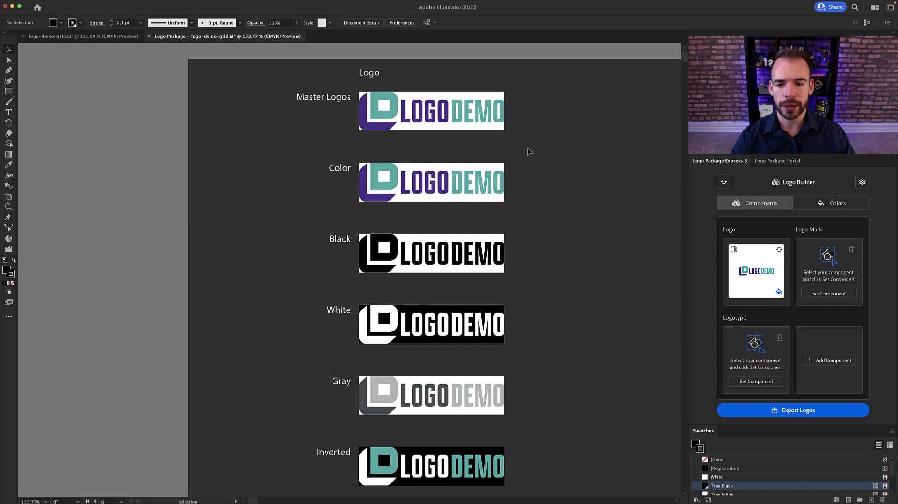
Set the square mark as the Logo Mark component and the LOGODEMO wordmark as Logotype.
left_click_drag(334, 105, 384, 133)
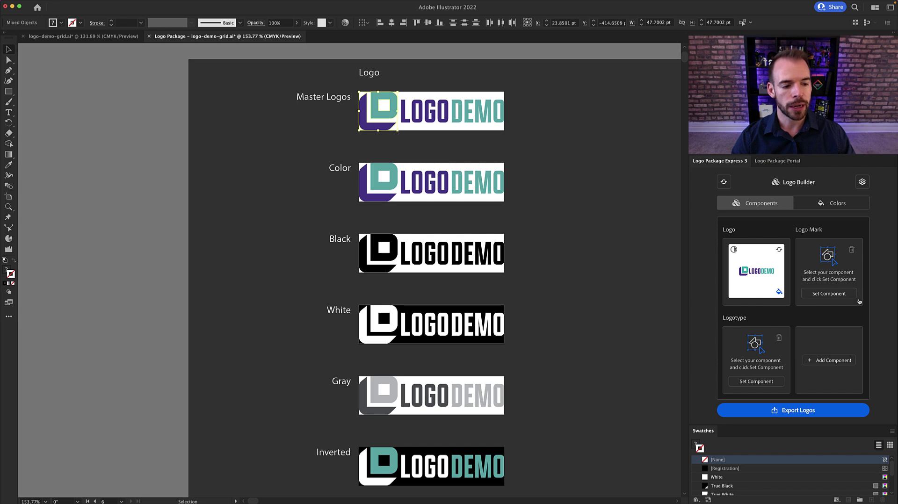
left_click(832, 293)
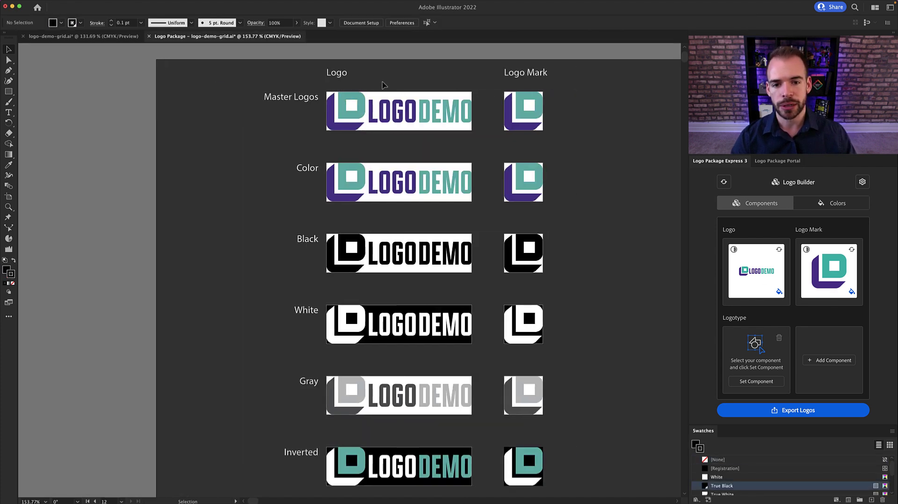
left_click_drag(367, 81, 485, 138)
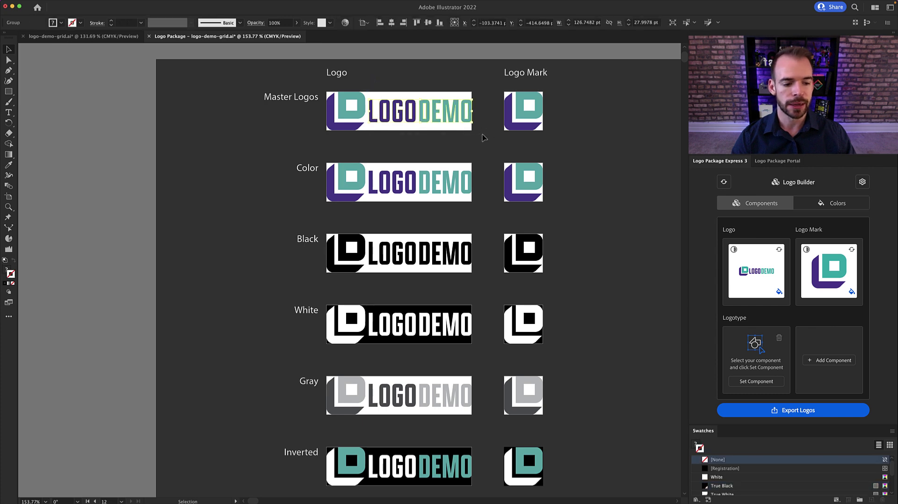
left_click(748, 382)
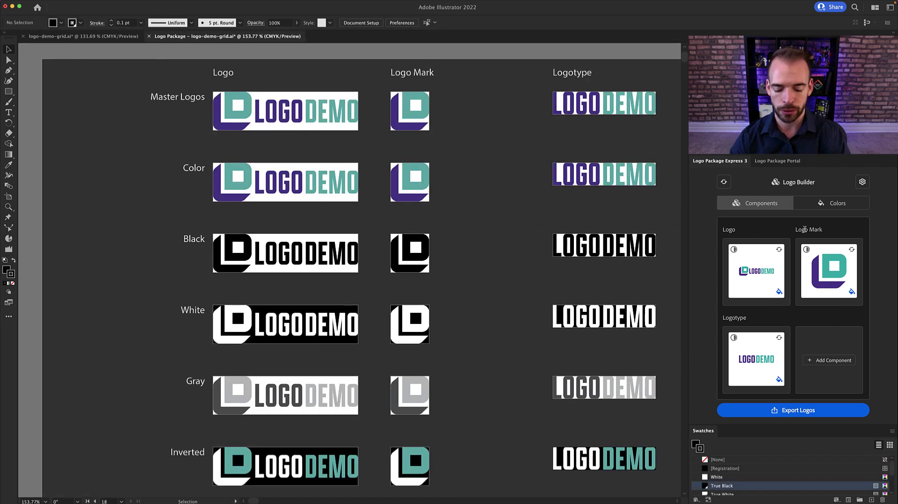
Rename the Logo Mark component to 'Icon'.
double_click(805, 229)
key("BackSpace")
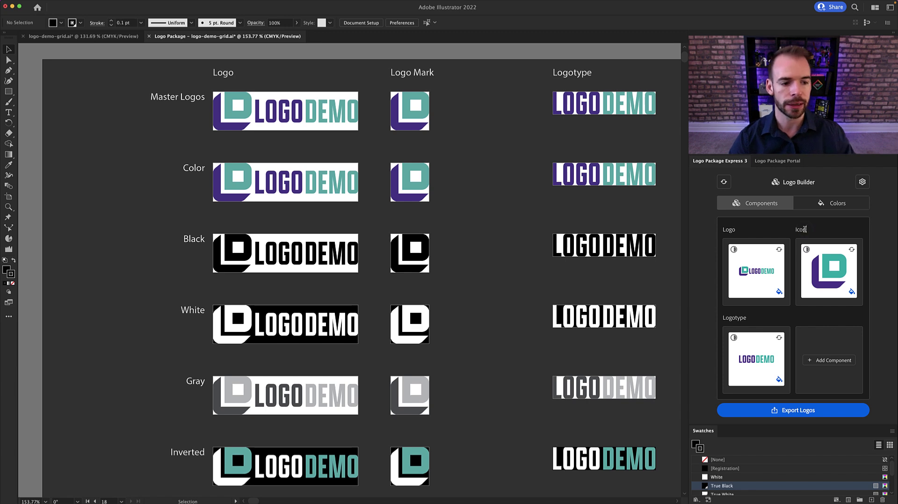
type("Icon")
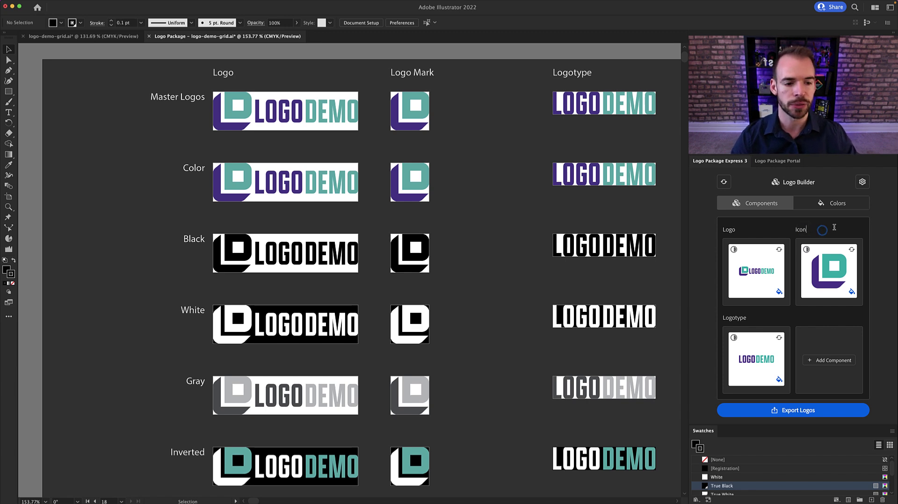
key("Return")
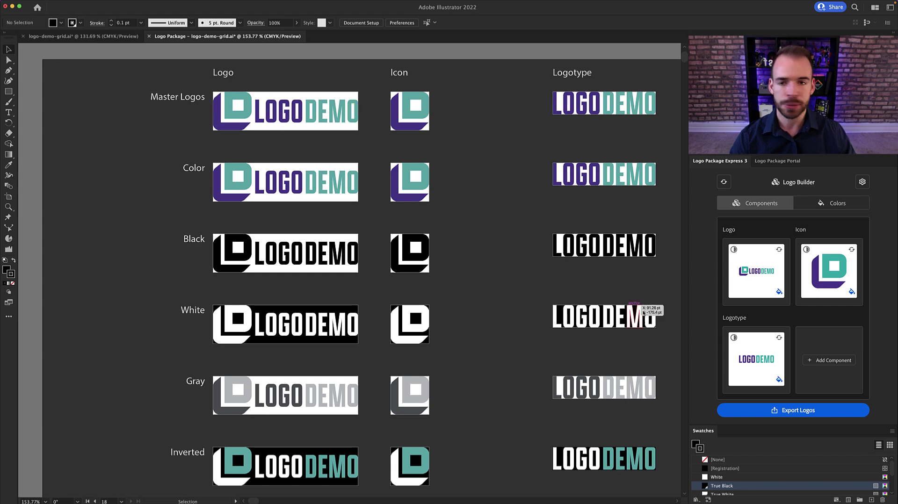
Add a component named 'Vertical Logo' and assign the stacked logo from the bottom-right artboard.
left_click(836, 362)
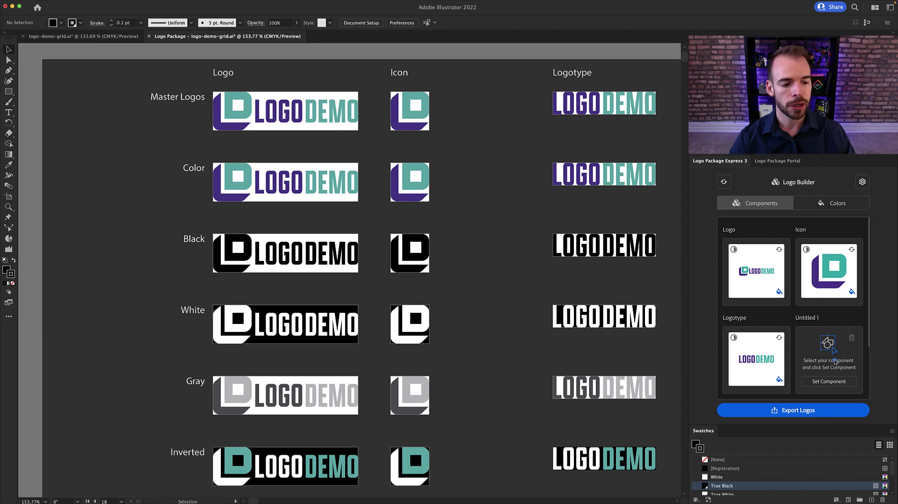
left_click(807, 316)
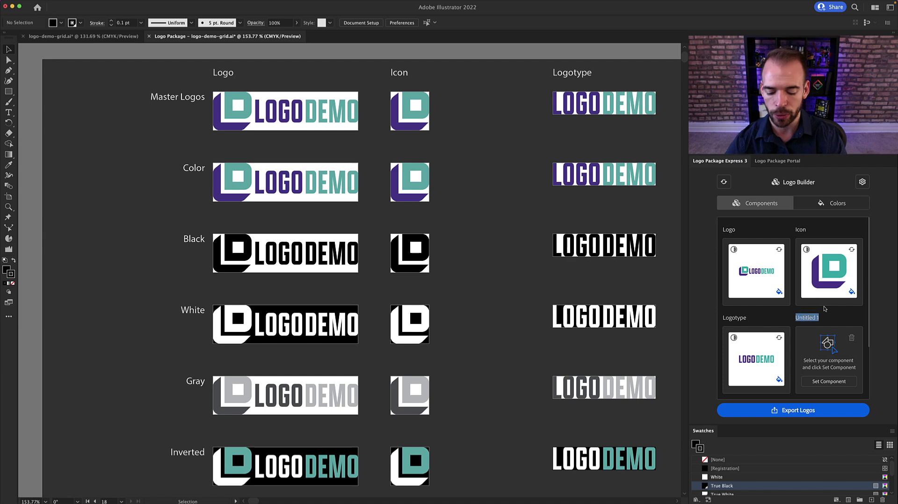
type("Vertical Logo")
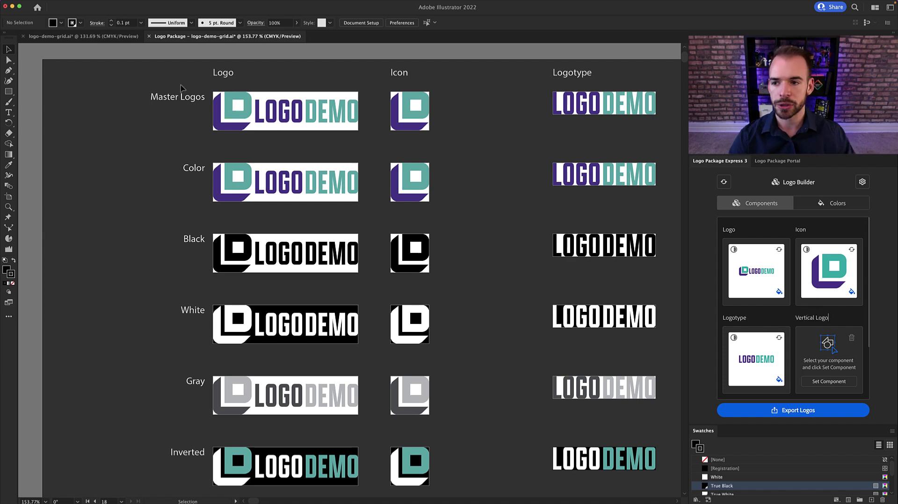
left_click(103, 37)
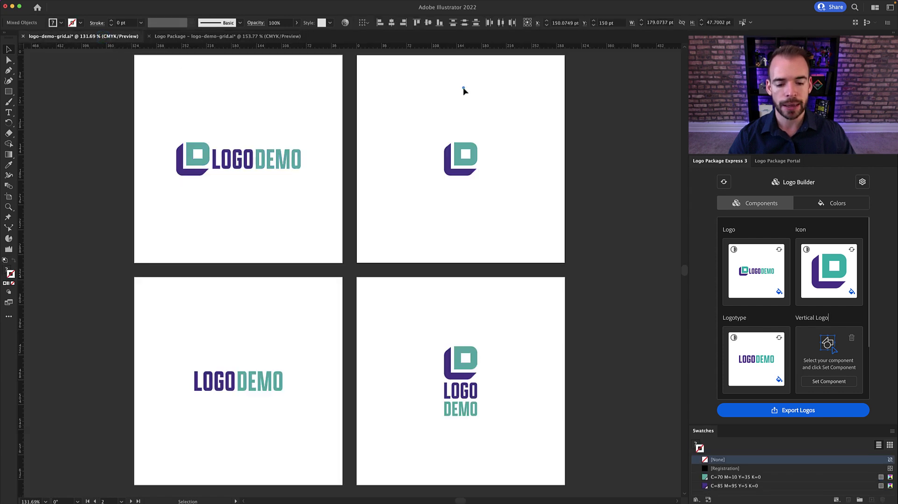
left_click(463, 88)
left_click_drag(420, 331, 502, 441)
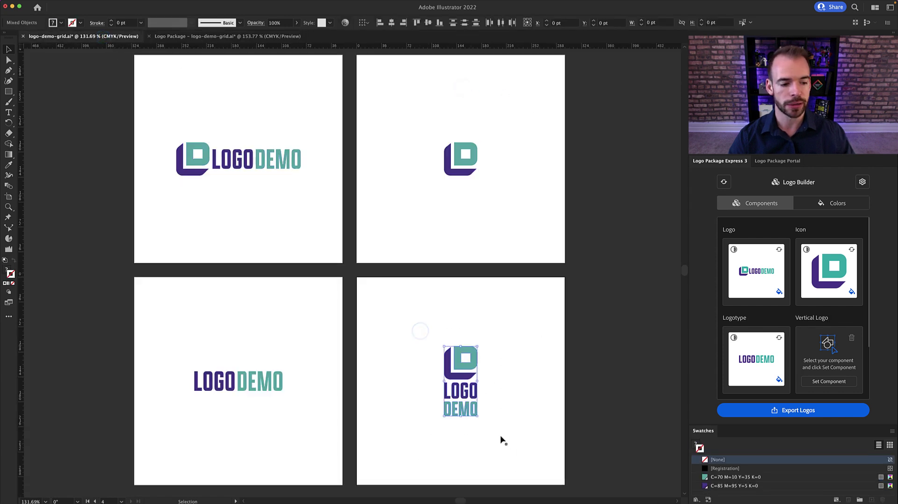
left_click(827, 382)
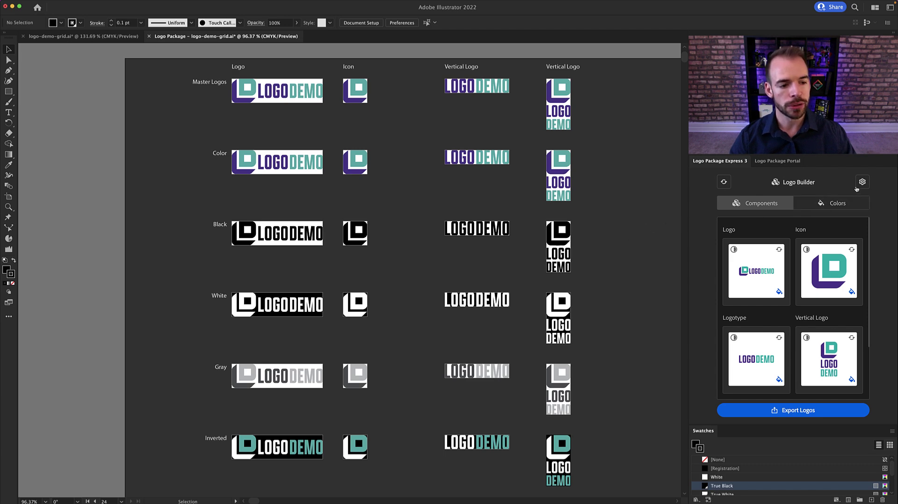
Create a custom colour scheme from the C=70 M=10 Y=35 K=0 teal swatch.
left_click(835, 203)
scroll(820, 361, "down", 3)
left_click(794, 325)
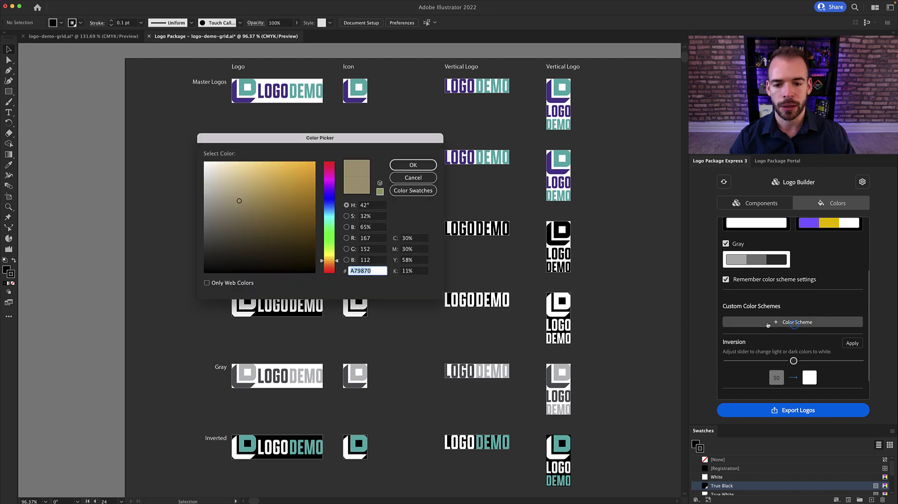
left_click(414, 191)
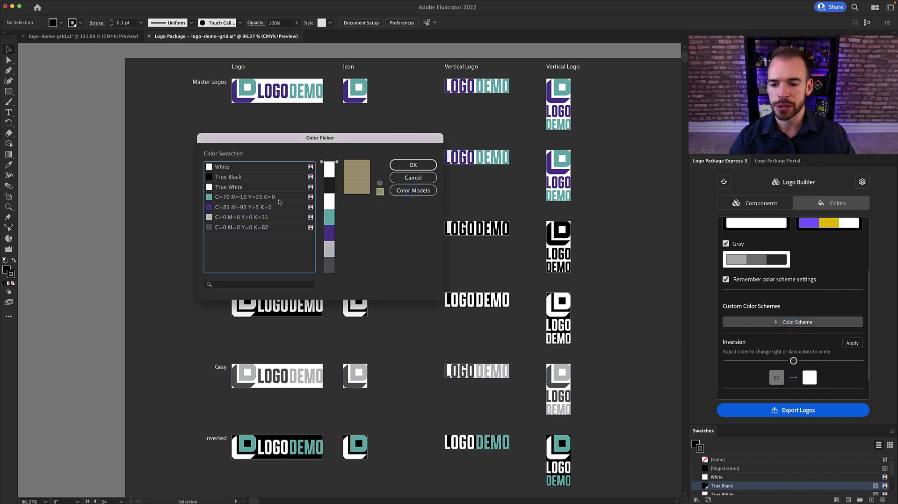
left_click(256, 198)
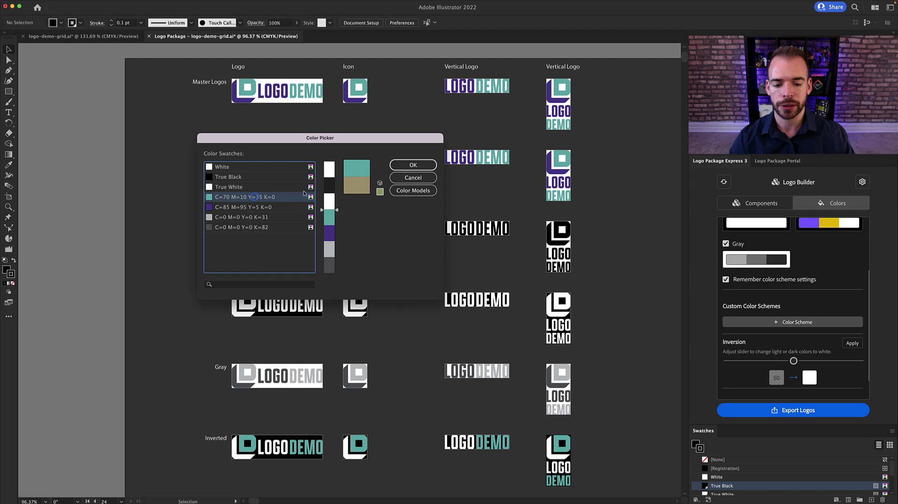
left_click(411, 166)
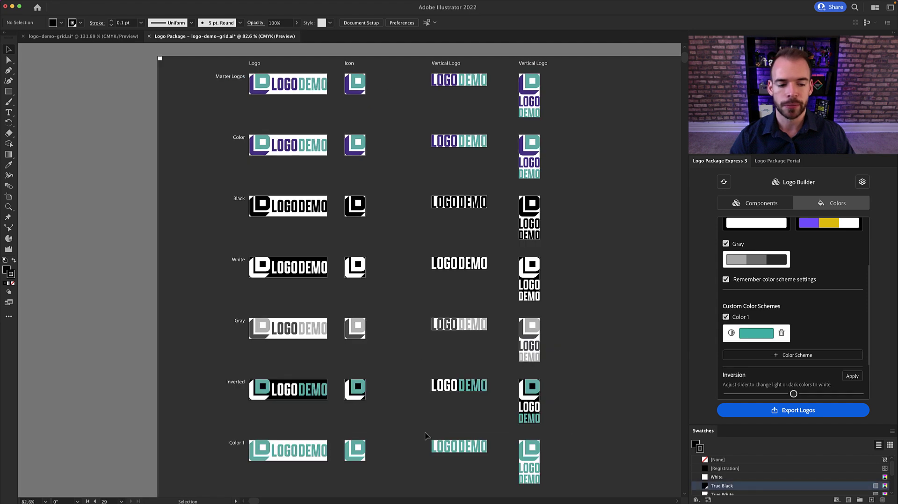
Rename the new Color 1 scheme to 'Teal'.
double_click(736, 317)
key("BackSpace")
key("Return")
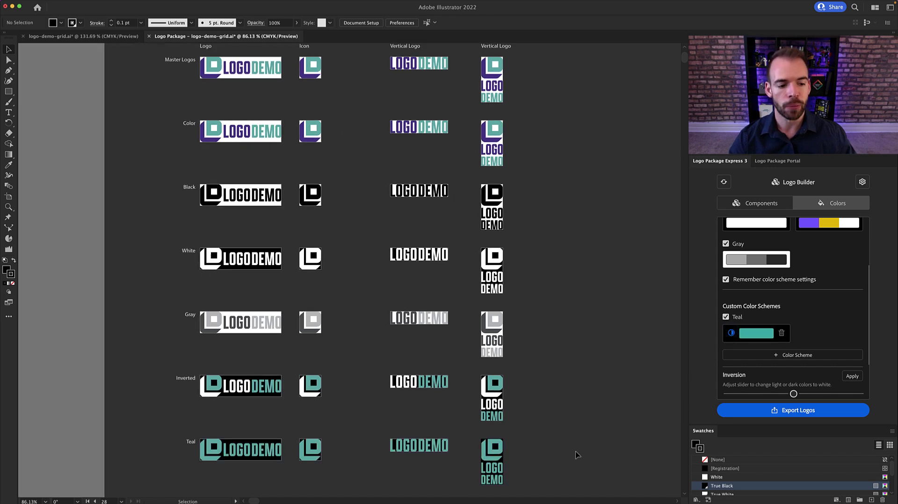
left_click(743, 203)
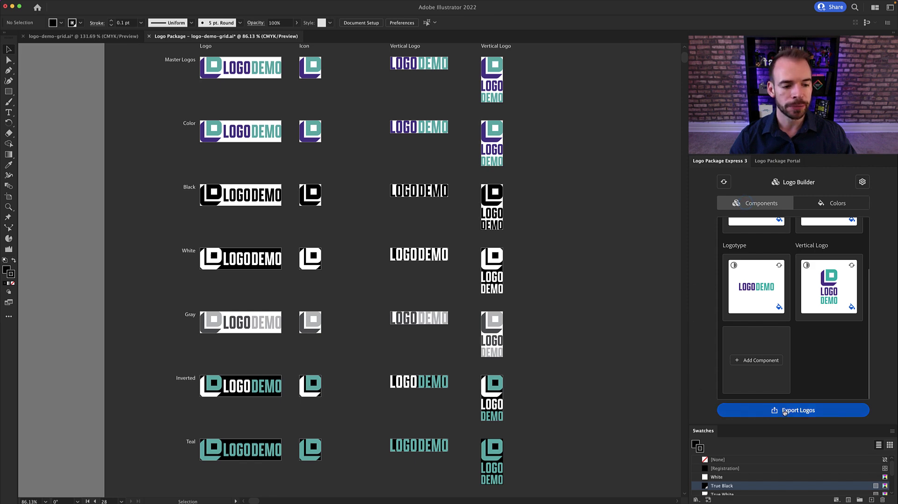
Set the export client name to 'Logo Demo' and the destination to the Demonstration folder.
left_click(808, 413)
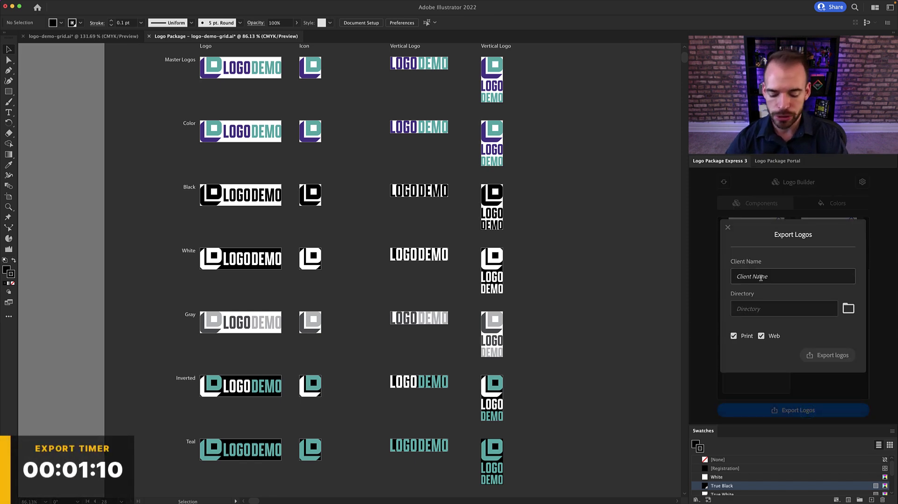
type("Logo Demo")
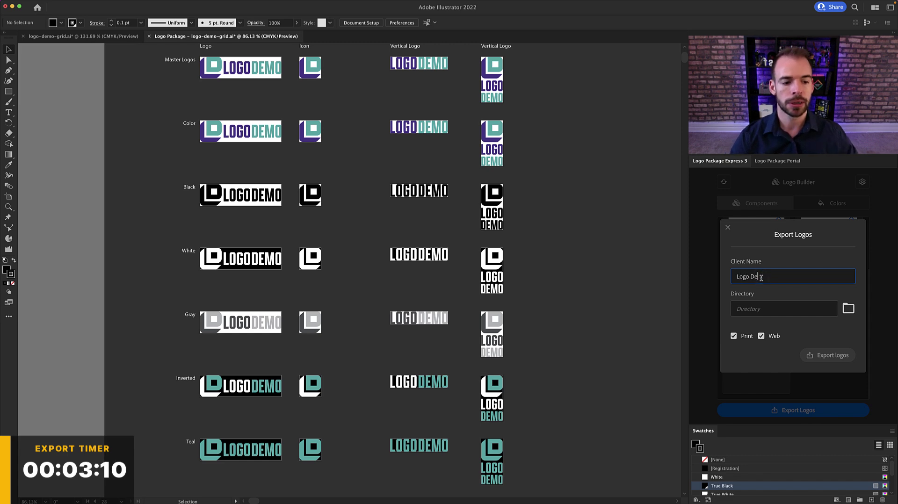
left_click(766, 312)
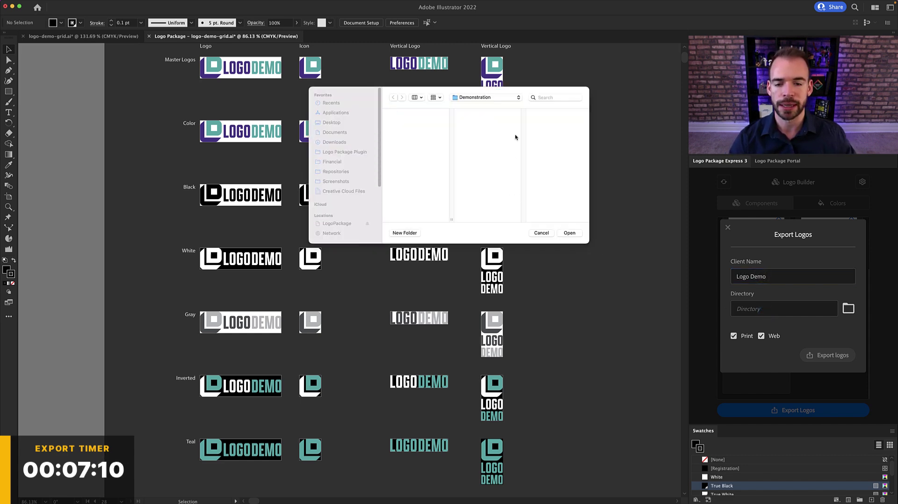
left_click(569, 234)
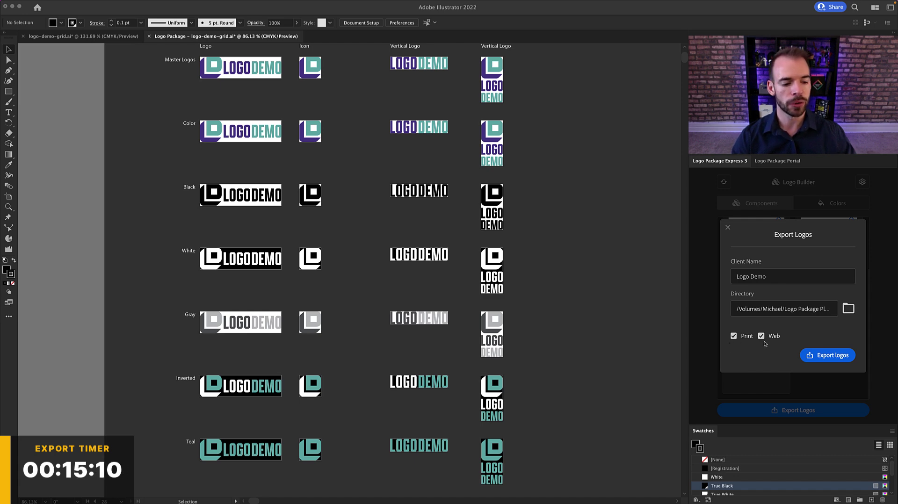
Export the print logos into Icon, Logo, Logotype and Vertical Logo folders.
left_click(839, 356)
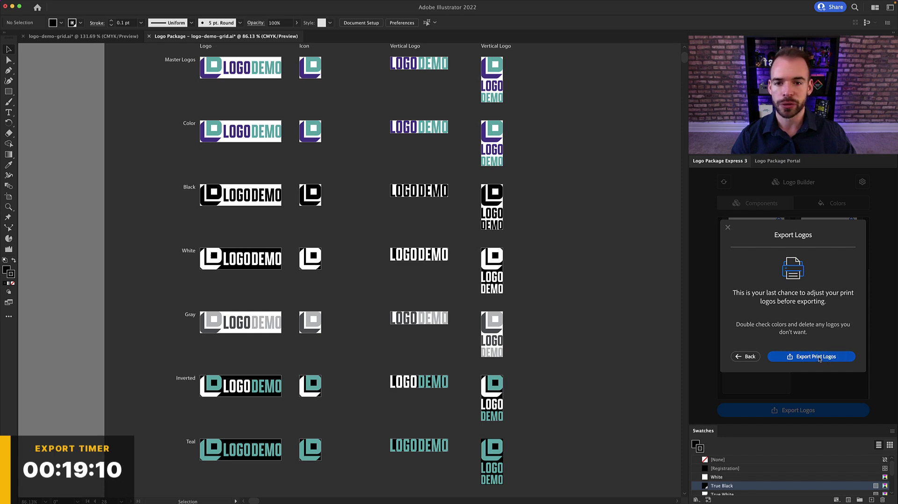
left_click(818, 357)
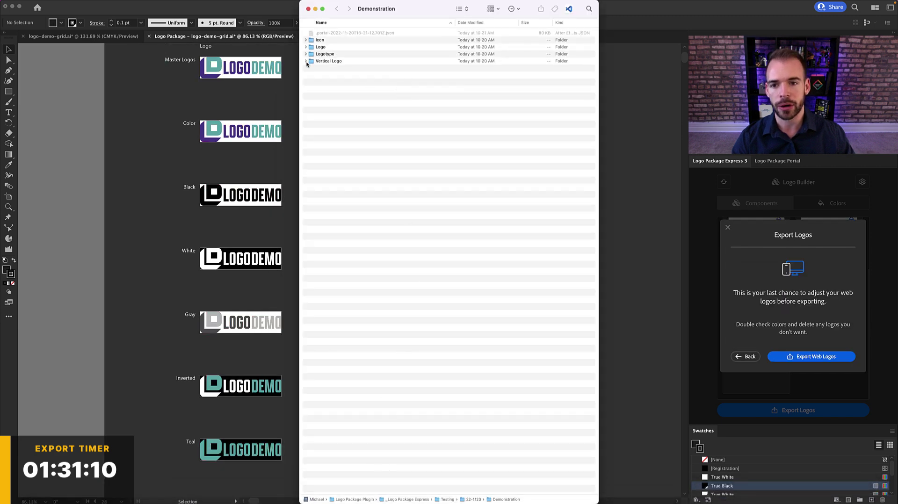
Expand the Vertical Logo, Logotype, Logo and Icon folders in Finder to show their print files.
left_click(306, 61, "alt")
left_click(306, 53, "alt")
left_click(306, 46, "alt")
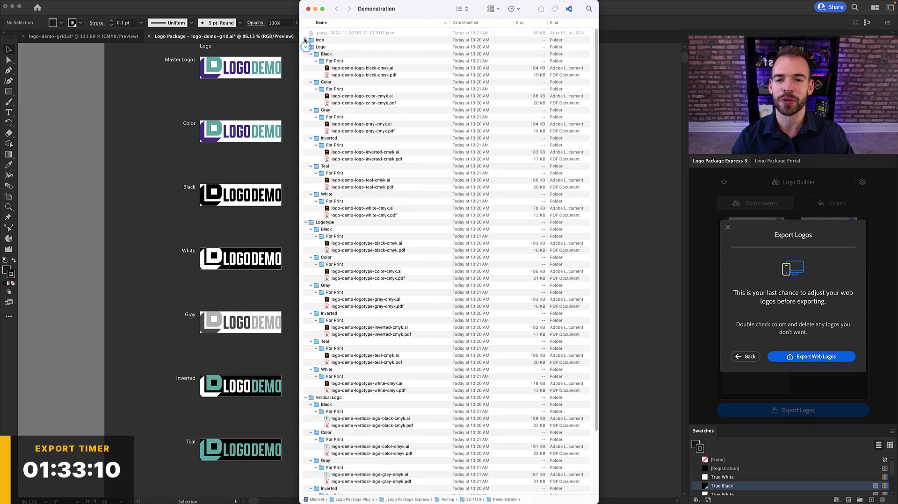
left_click(306, 40, "alt")
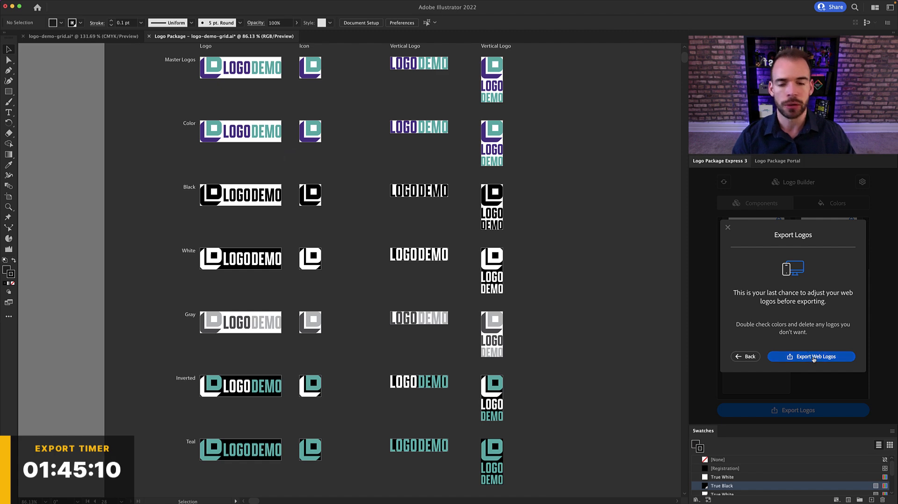
Start the web logo export, saving each variation as SVG.
left_click(814, 358)
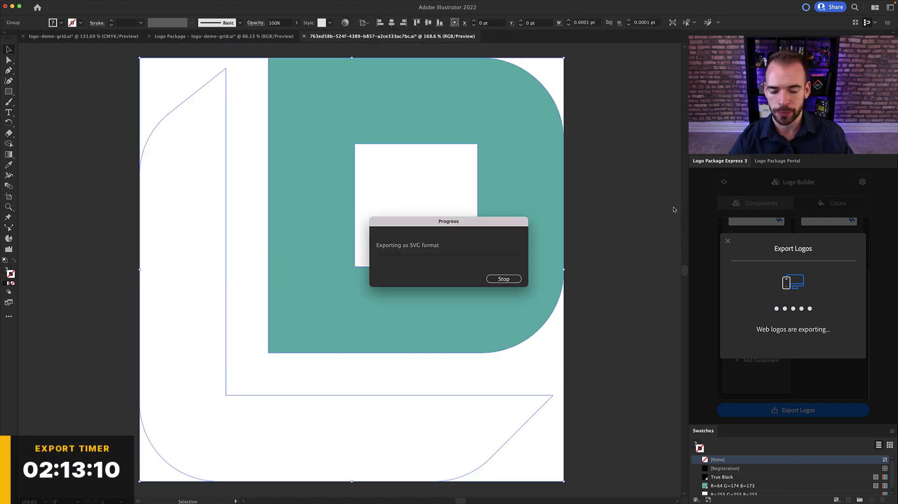
Scroll through the Icon and Logo For Web folders in Finder to check PNG, JPEG, SVG and AI files.
key("ctrl+Up")
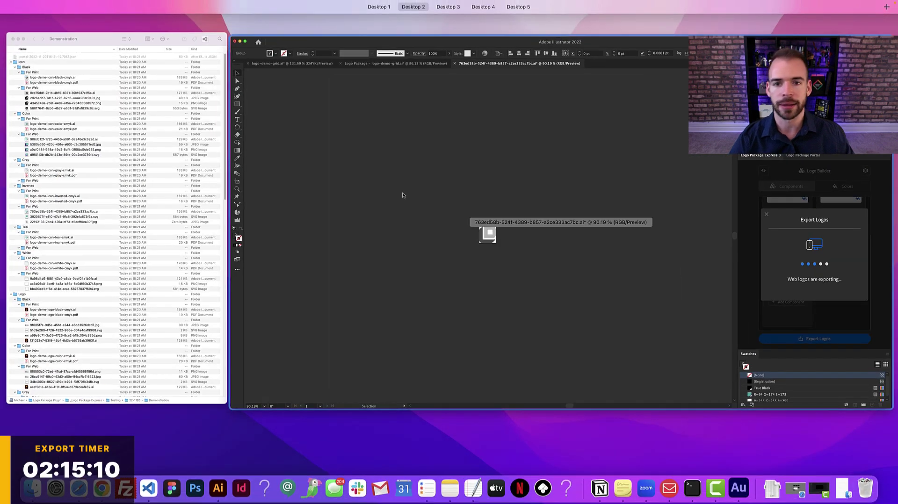
key("ctrl+Up")
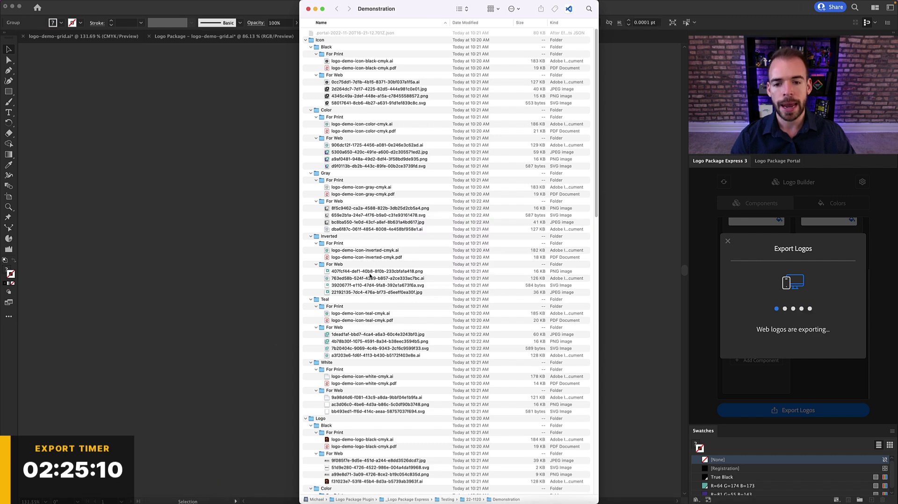
scroll(370, 276, "down", 2)
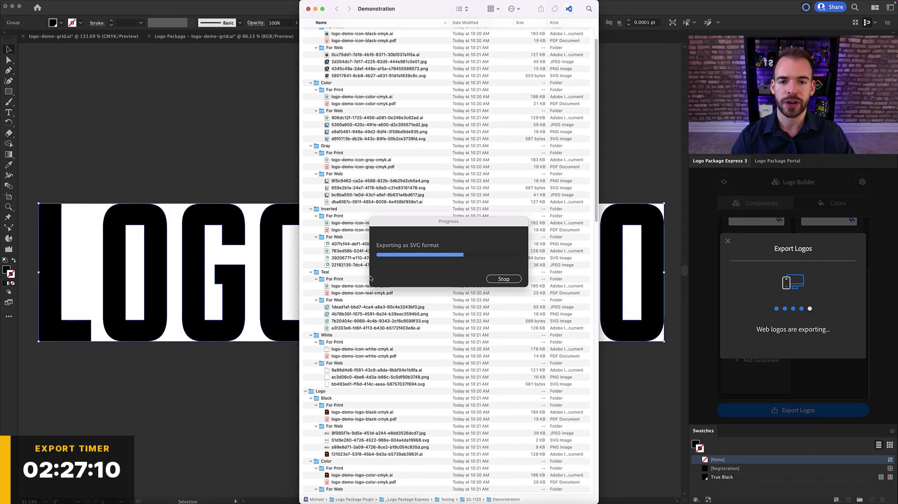
scroll(370, 277, "down", 2)
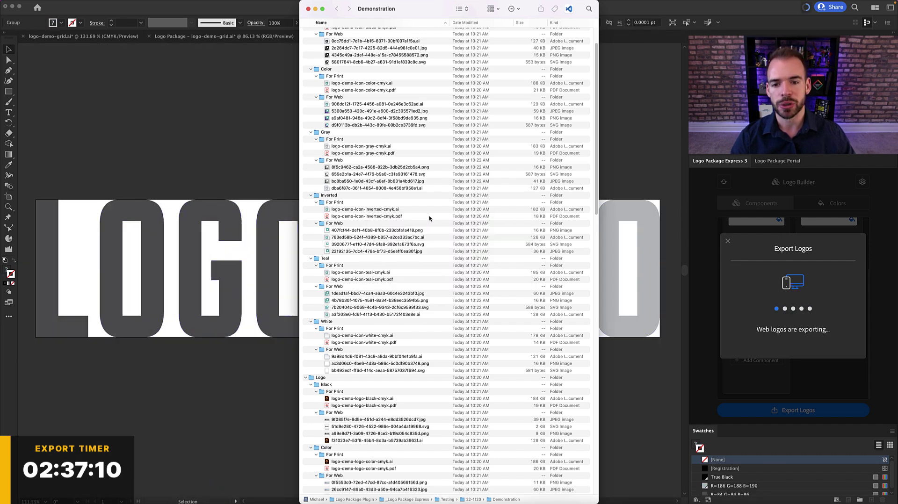
scroll(428, 231, "down", 1)
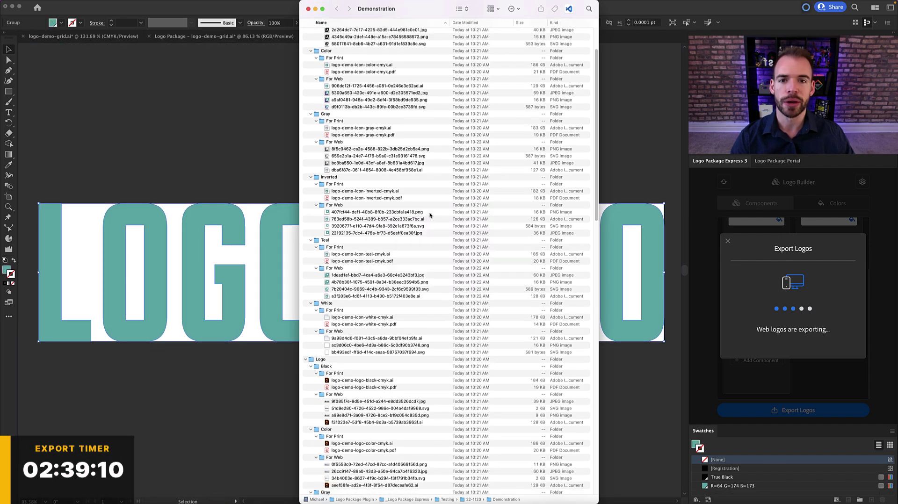